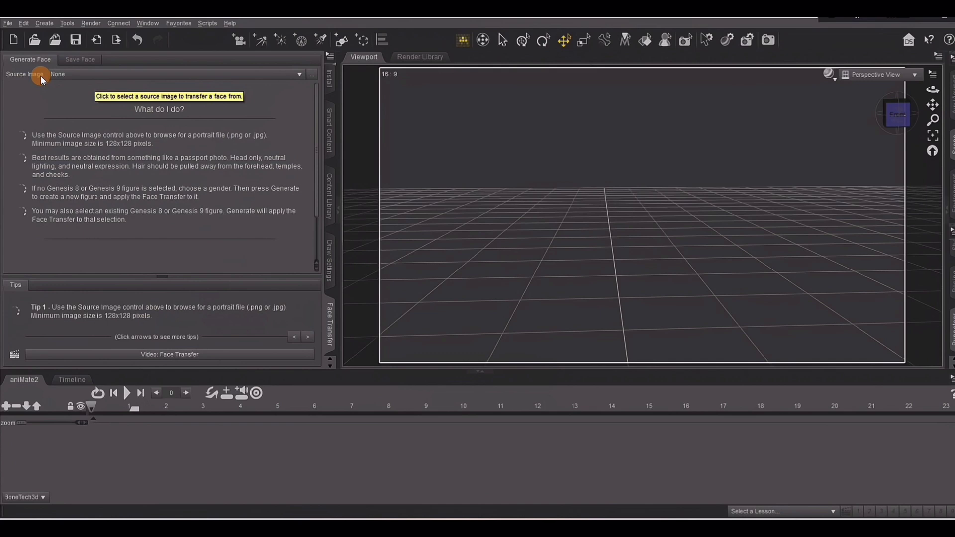
Step: Browse to the Desktop and load the 'AI Image' portrait as the Face Transfer source image
{"action": "left_click", "coordinate": [71, 75]}
{"action": "left_click", "coordinate": [70, 76]}
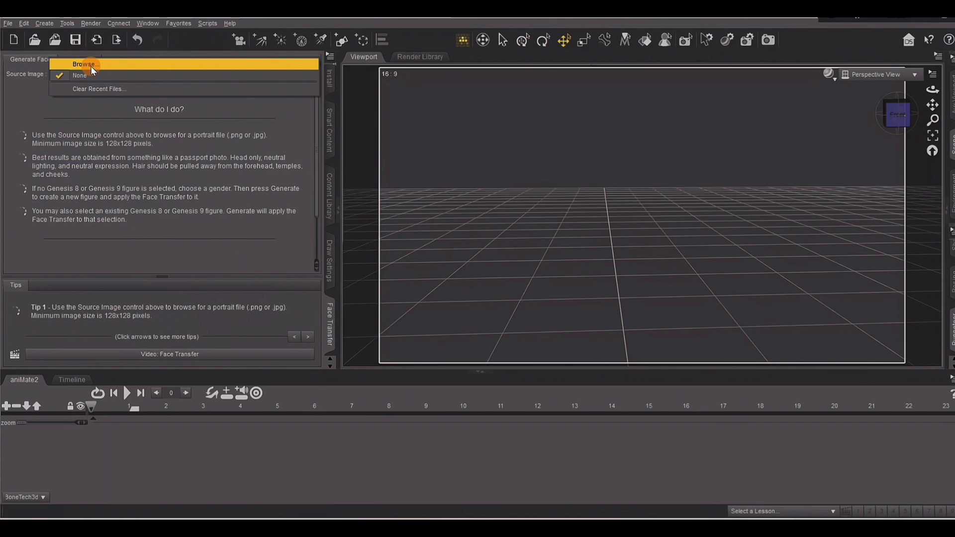
{"action": "left_click", "coordinate": [90, 66]}
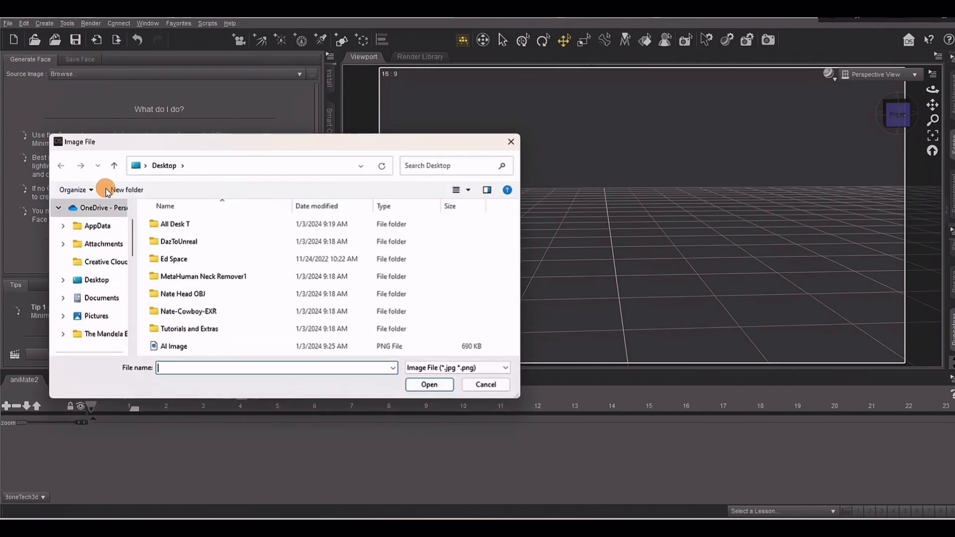
{"action": "left_click", "coordinate": [99, 281]}
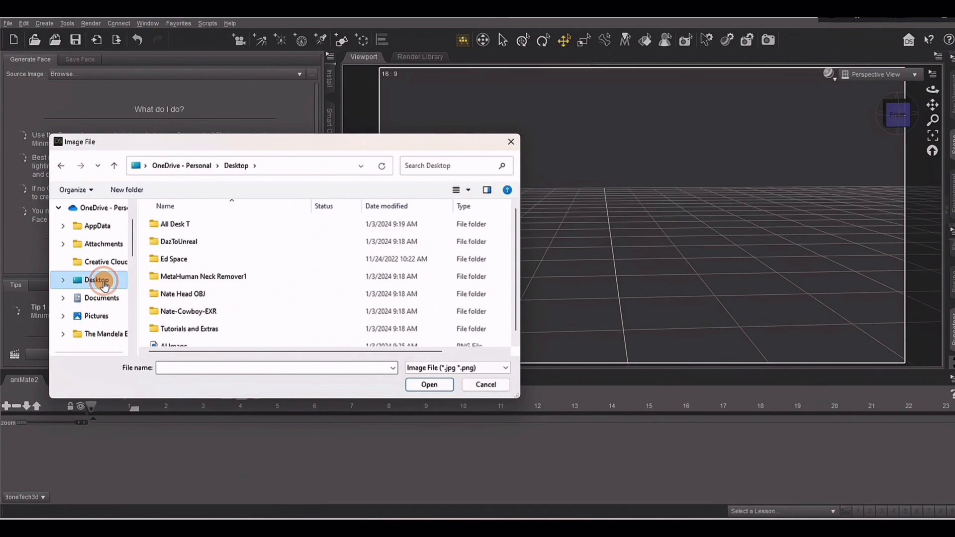
{"action": "left_click", "coordinate": [174, 340]}
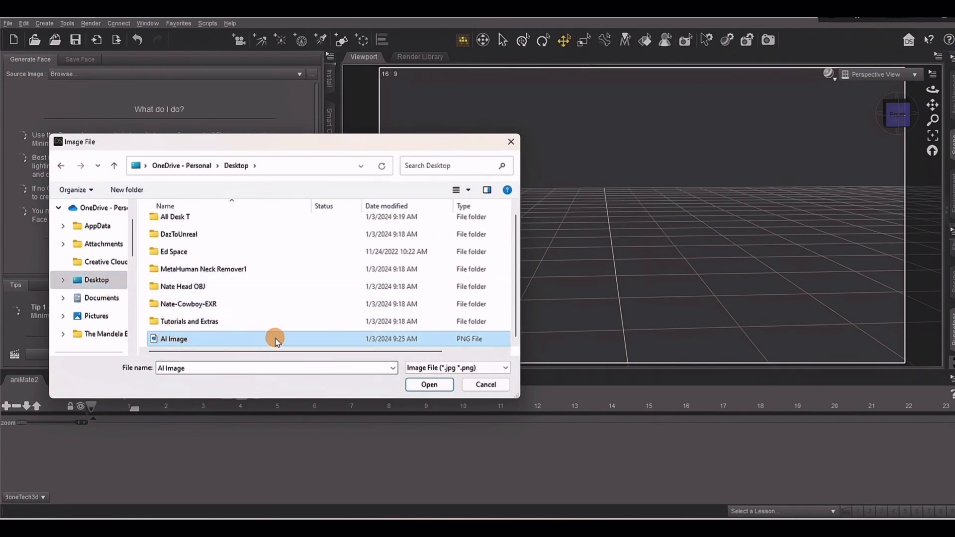
{"action": "left_click", "coordinate": [411, 388]}
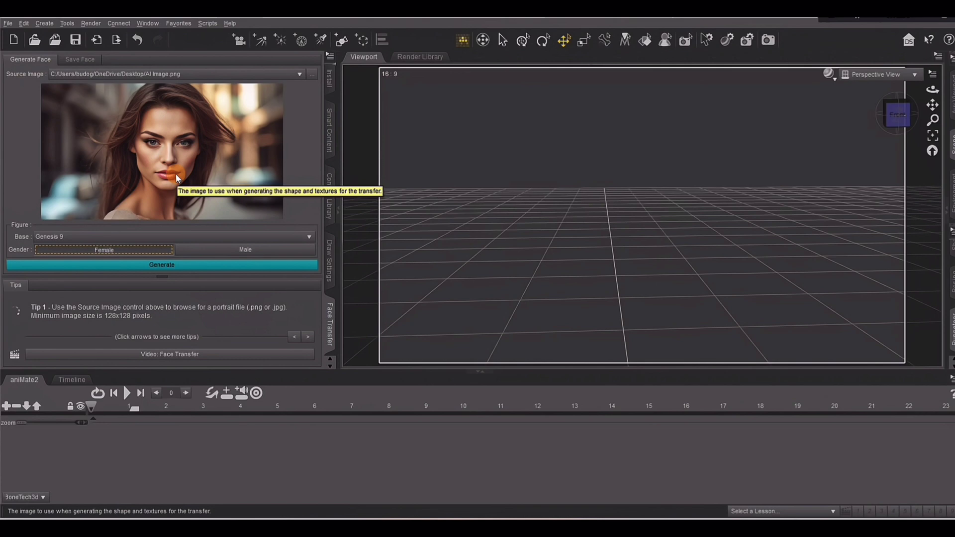
Step: Set Gender to Female and Base to Genesis 9, after trying Auto and Genesis 8
{"action": "left_click", "coordinate": [215, 251]}
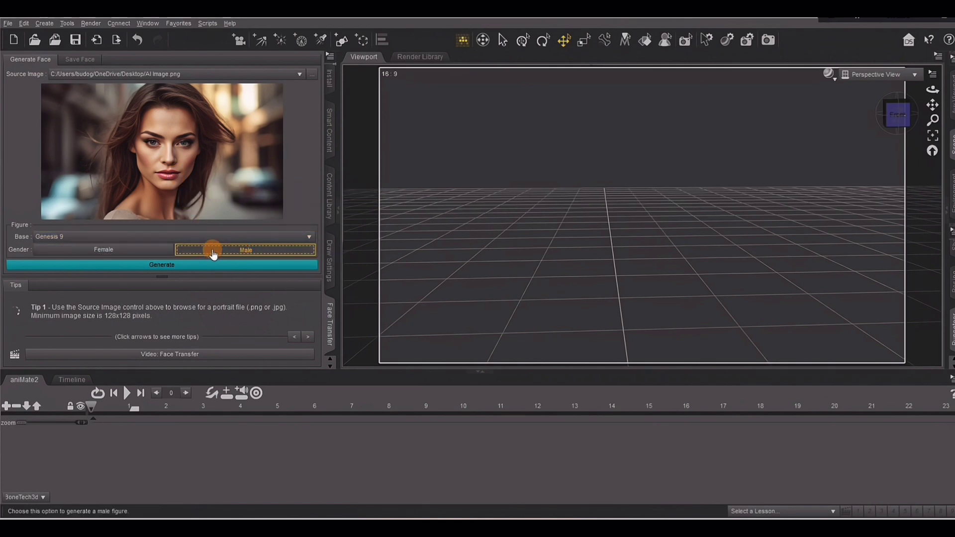
{"action": "left_click", "coordinate": [133, 254]}
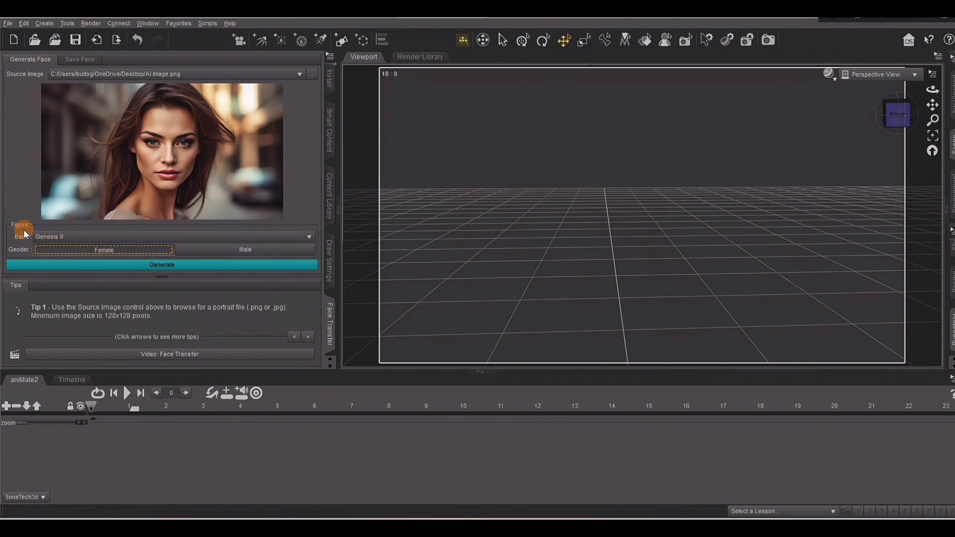
{"action": "left_click", "coordinate": [61, 238]}
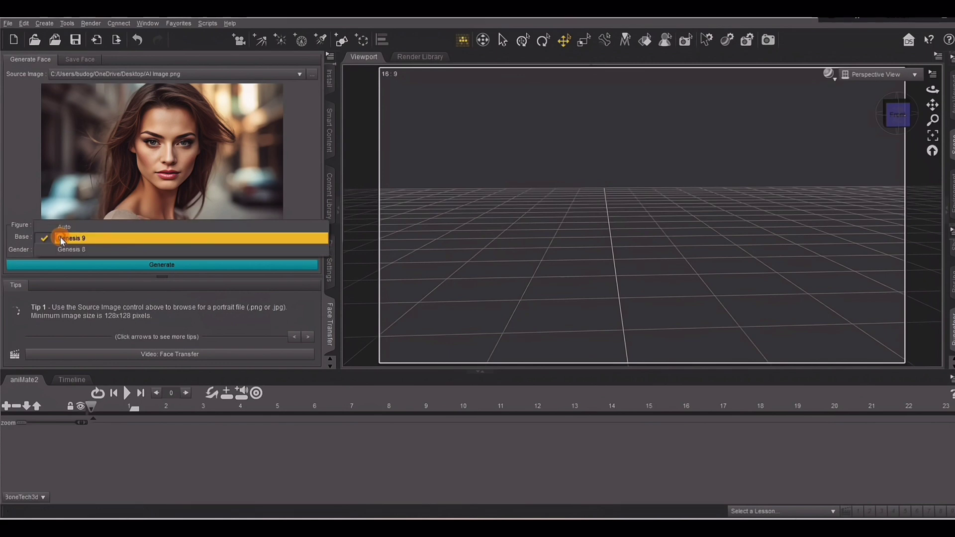
{"action": "left_click", "coordinate": [63, 228]}
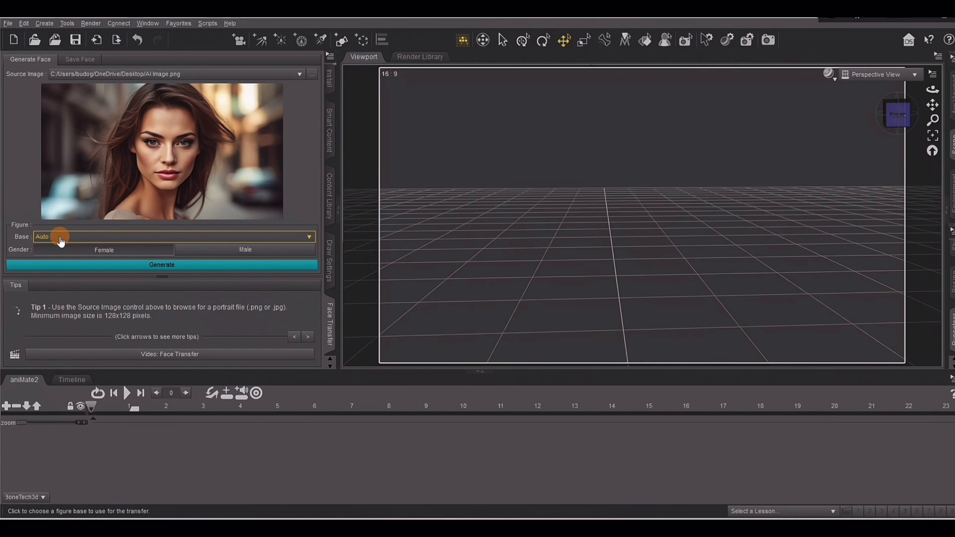
{"action": "left_click", "coordinate": [60, 240]}
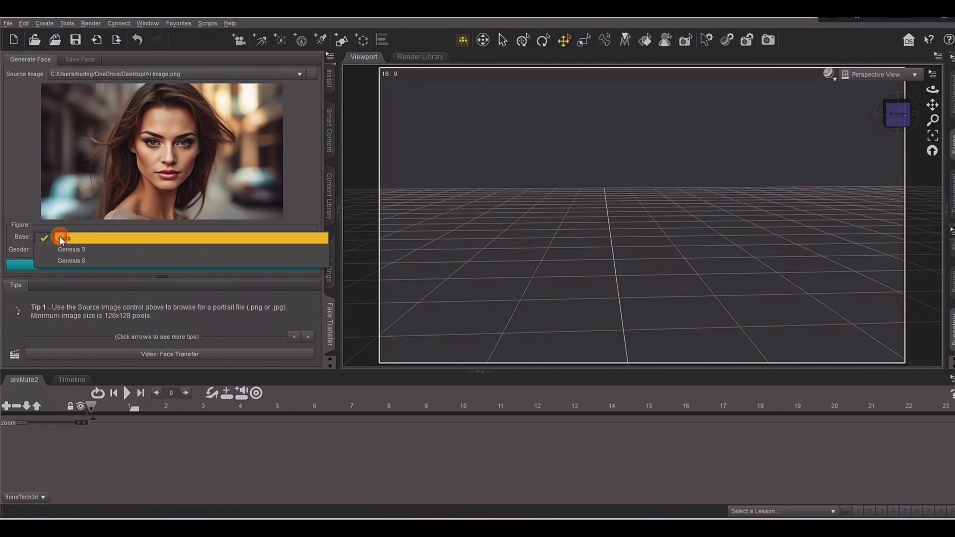
{"action": "left_click", "coordinate": [62, 261]}
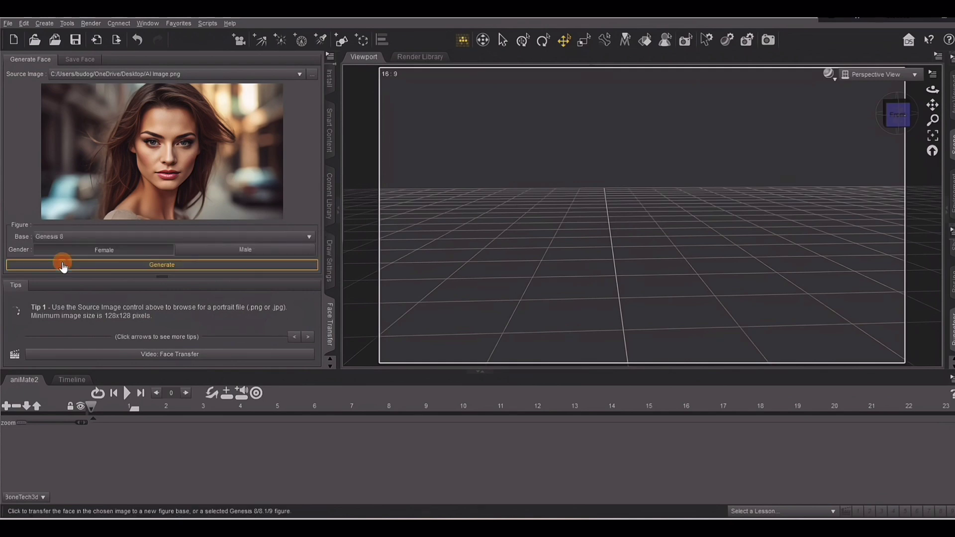
{"action": "left_click", "coordinate": [59, 238]}
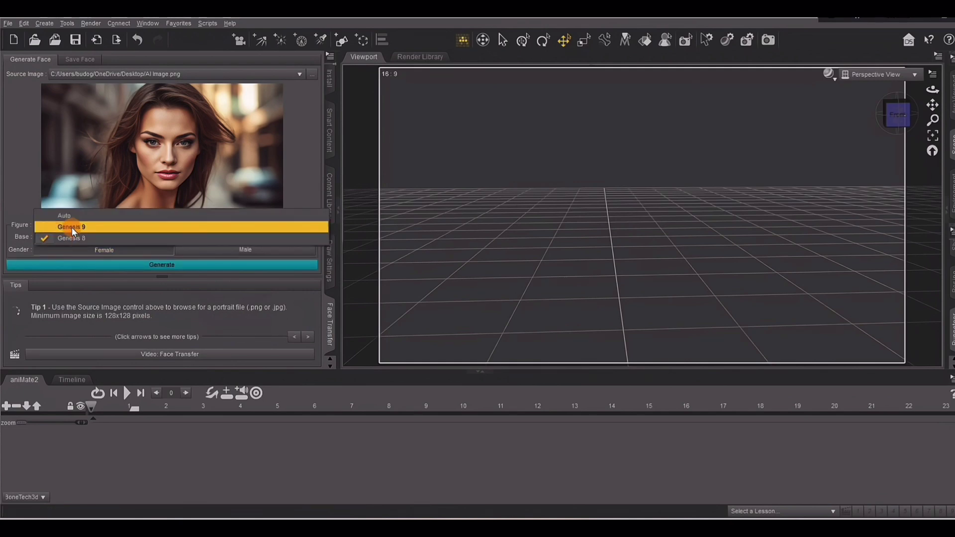
{"action": "left_click", "coordinate": [74, 227]}
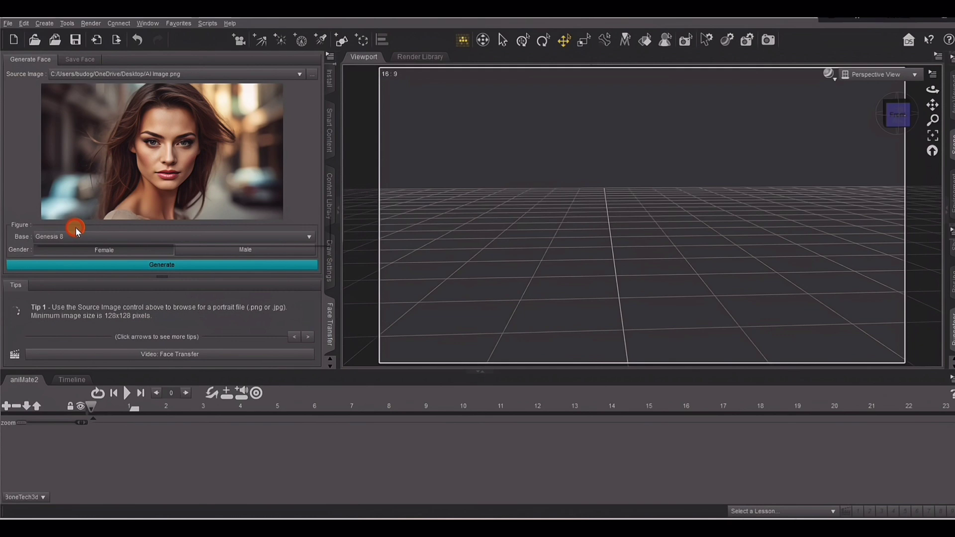
Step: Generate the face-transferred Genesis 9 figure and view it full-length
{"action": "left_click", "coordinate": [174, 267]}
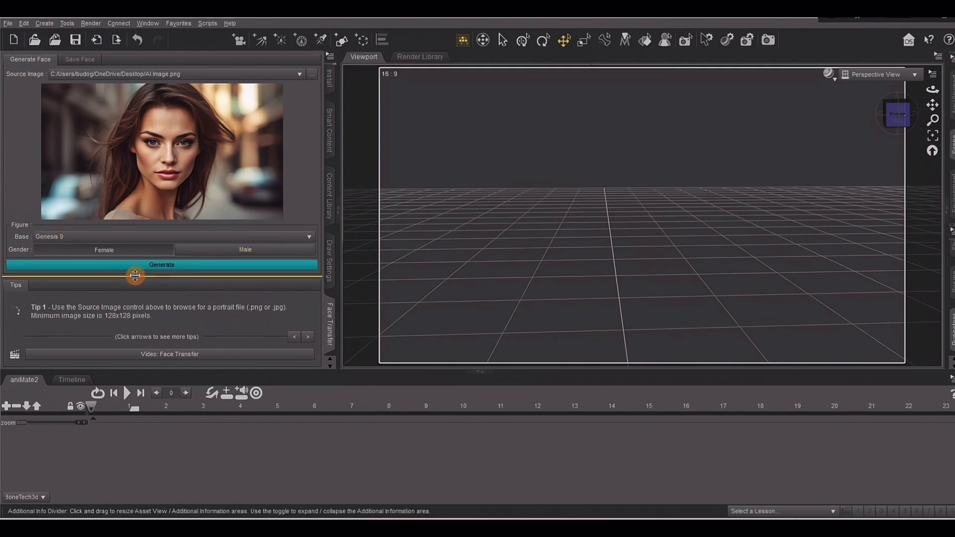
{"action": "left_click", "coordinate": [163, 267]}
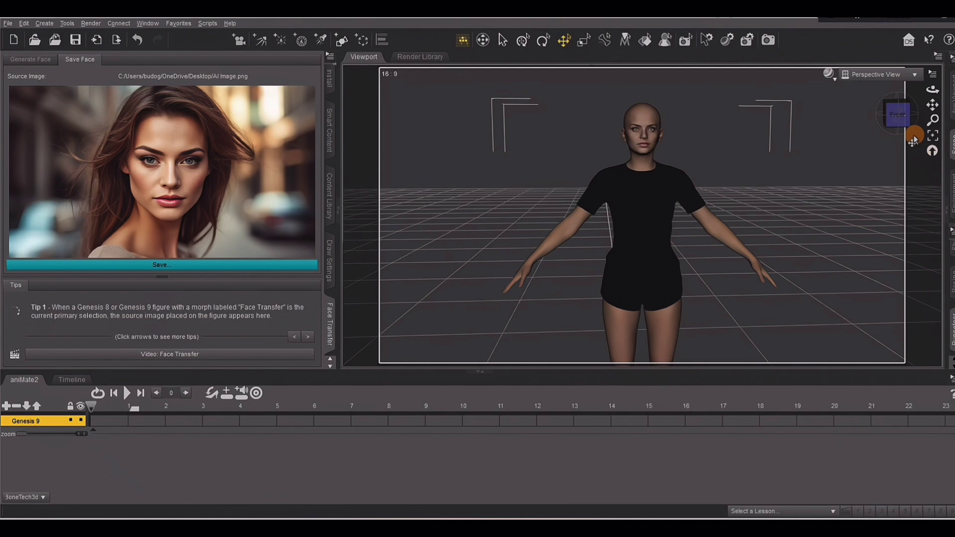
{"action": "left_click", "coordinate": [899, 124]}
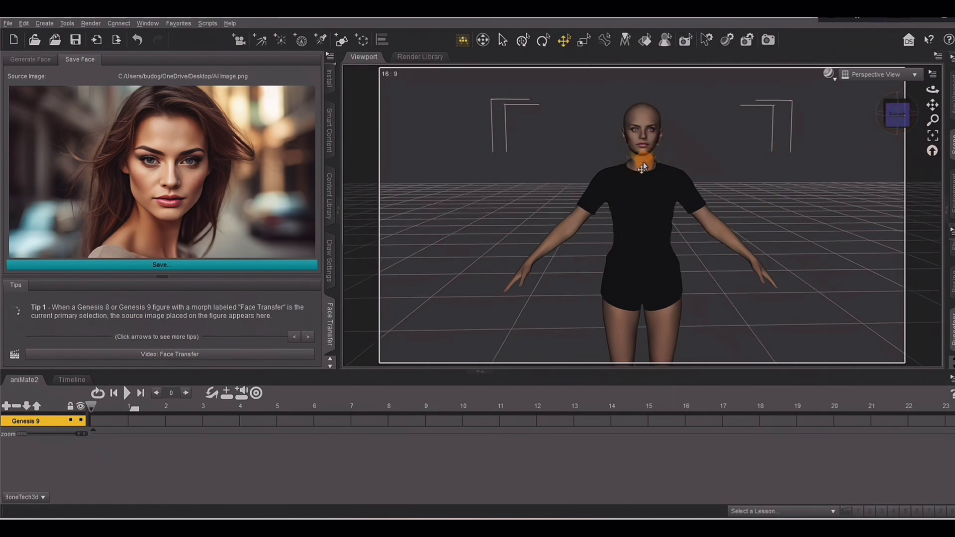
{"action": "scroll", "coordinate": [642, 169], "scroll_direction": "up", "scroll_amount": 2}
{"action": "scroll", "coordinate": [642, 168], "scroll_direction": "up", "scroll_amount": 3}
{"action": "scroll", "coordinate": [642, 168], "scroll_direction": "up", "scroll_amount": 3}
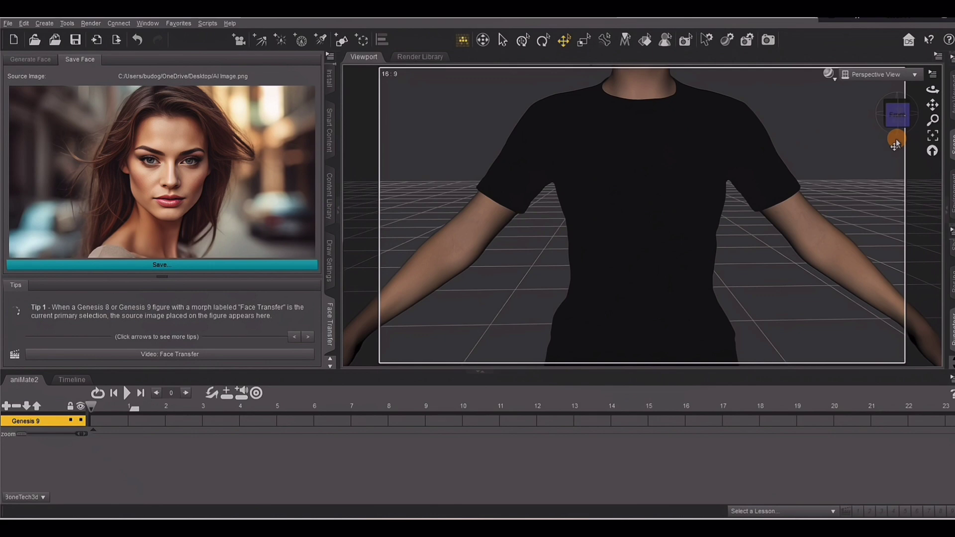
{"action": "left_click", "coordinate": [932, 151]}
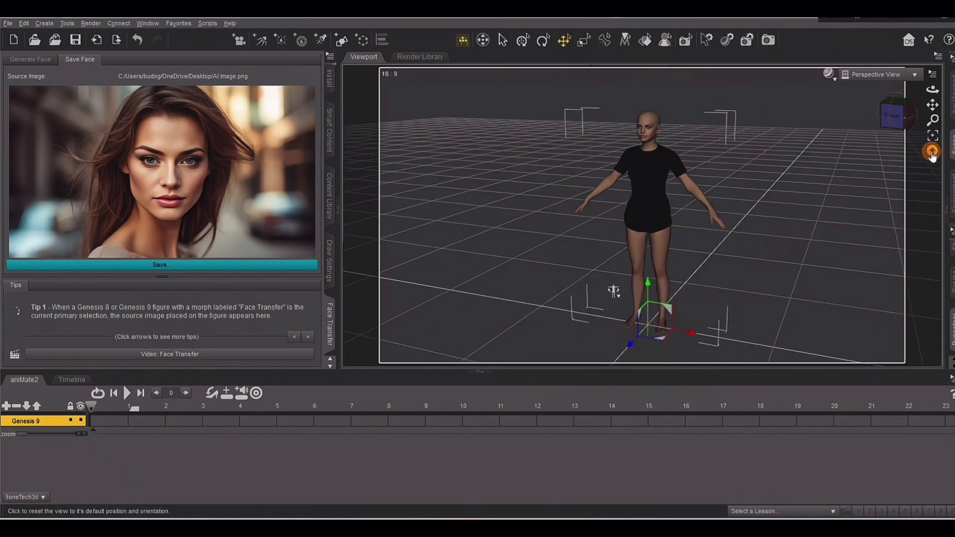
Step: Frame the generated head from the front, then deselect and return to the face generation panel
{"action": "left_click", "coordinate": [650, 139]}
{"action": "left_click", "coordinate": [932, 135]}
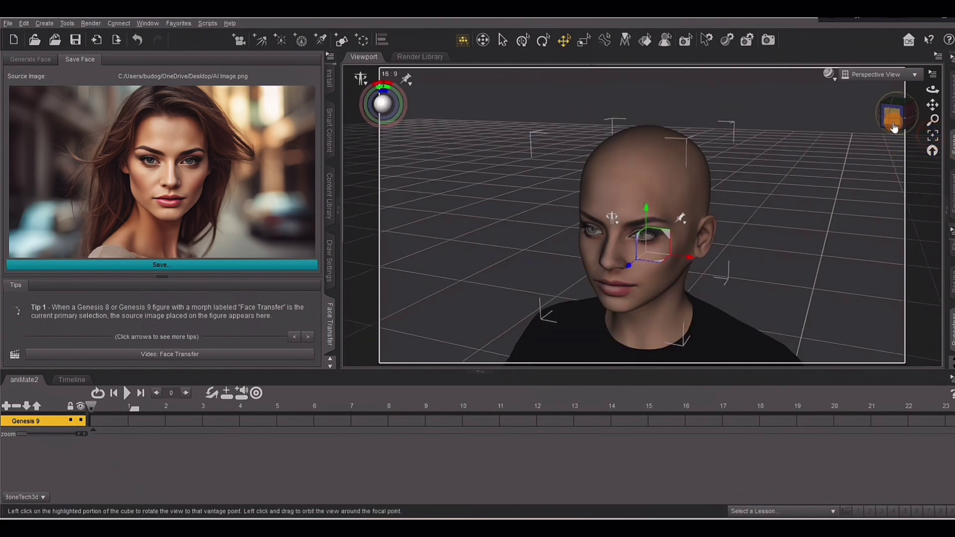
{"action": "left_click", "coordinate": [894, 127]}
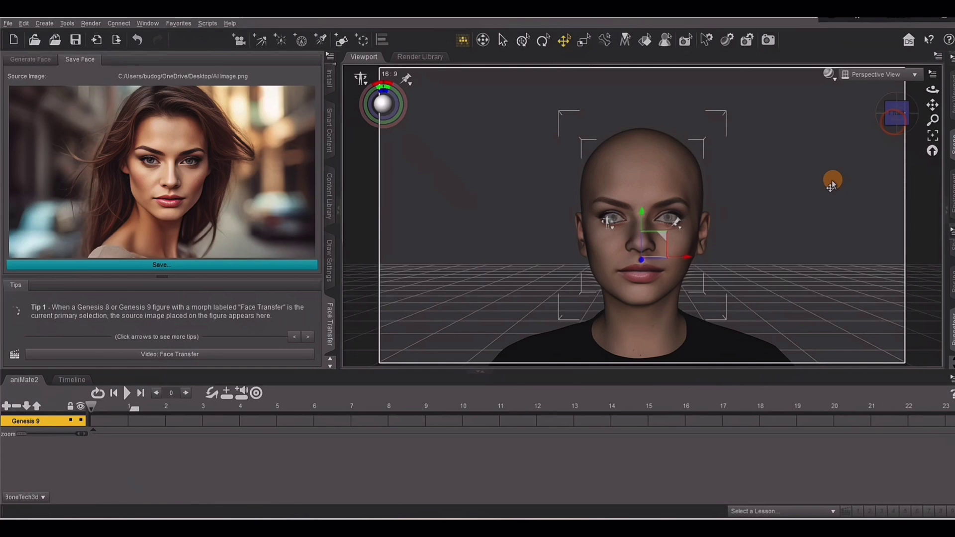
{"action": "left_click", "coordinate": [898, 118]}
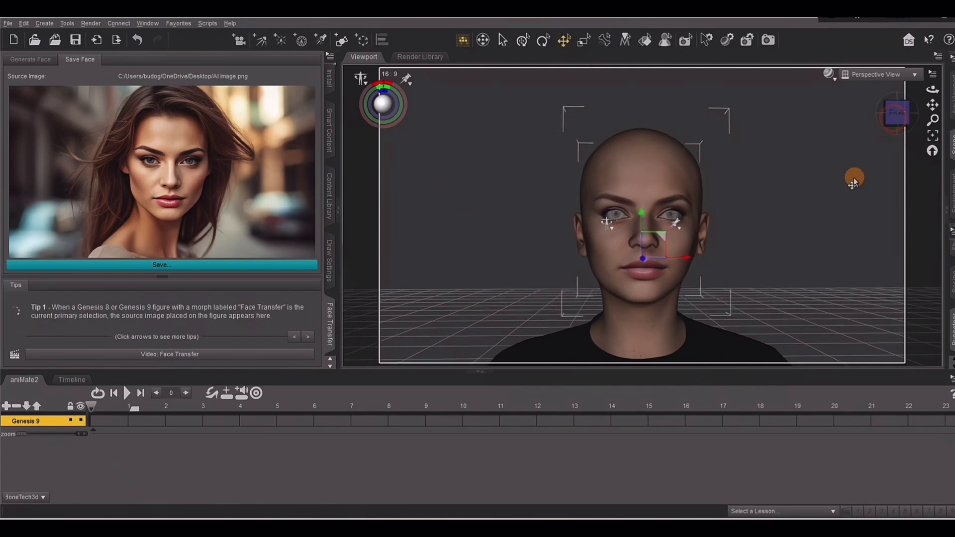
{"action": "left_click", "coordinate": [853, 182]}
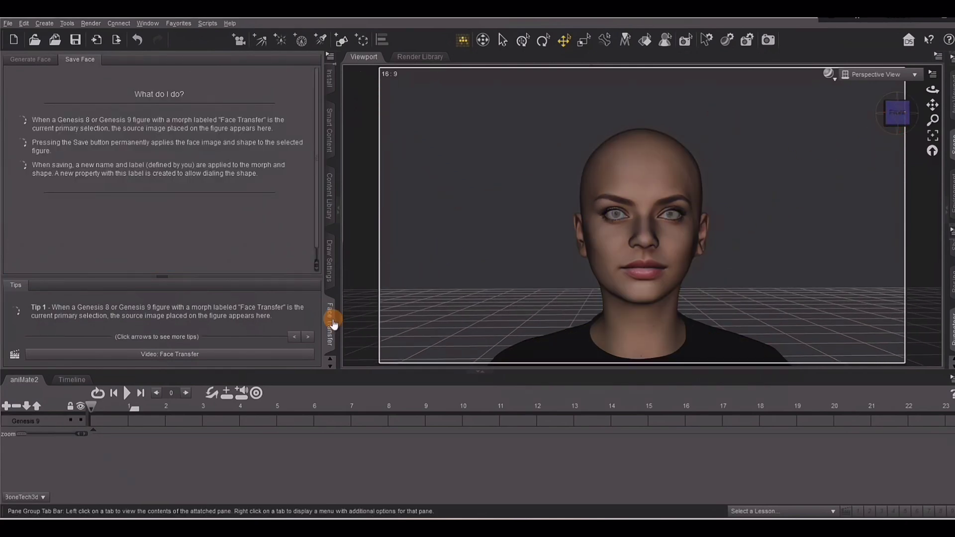
{"action": "left_click", "coordinate": [329, 260]}
{"action": "left_click", "coordinate": [329, 313]}
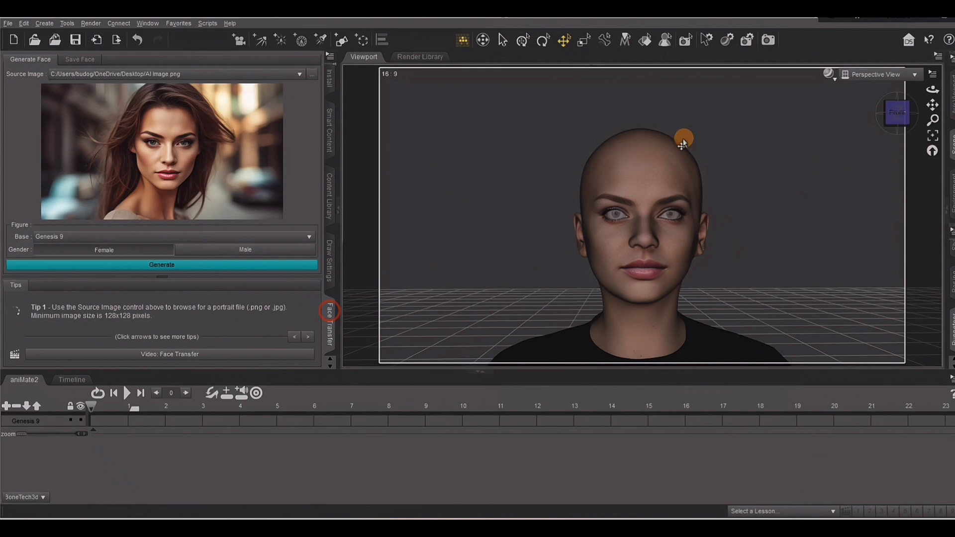
{"action": "left_click", "coordinate": [829, 74]}
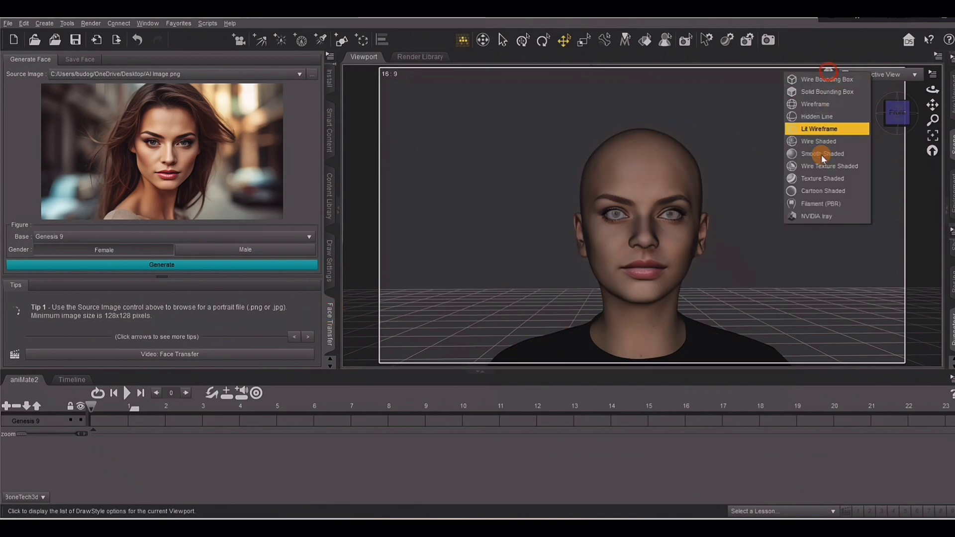
Step: Switch the viewport to textured shading and select the Genesis 9 figure in the Scene pane
{"action": "left_click", "coordinate": [813, 212]}
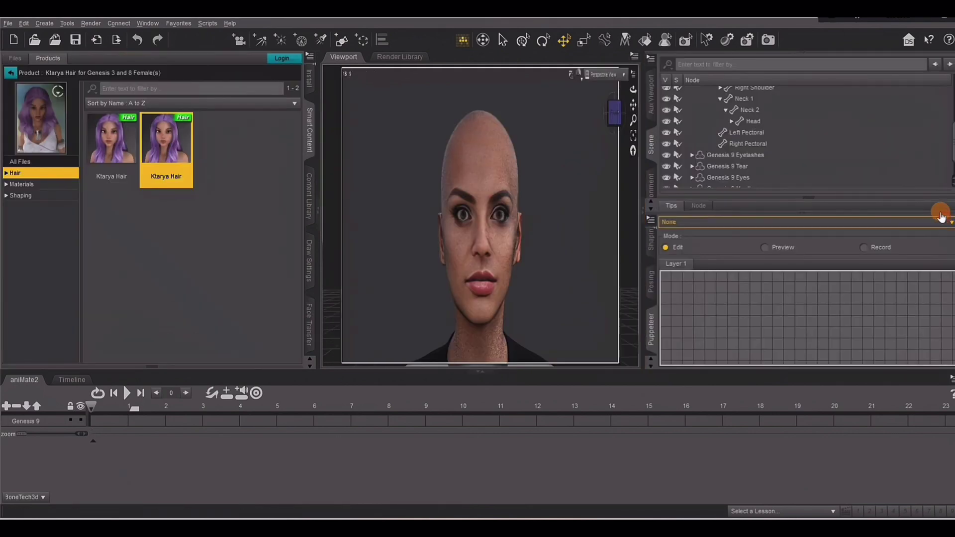
{"action": "scroll", "coordinate": [799, 146], "scroll_direction": "up", "scroll_amount": 3}
{"action": "scroll", "coordinate": [798, 143], "scroll_direction": "up", "scroll_amount": 3}
{"action": "left_click", "coordinate": [715, 115]}
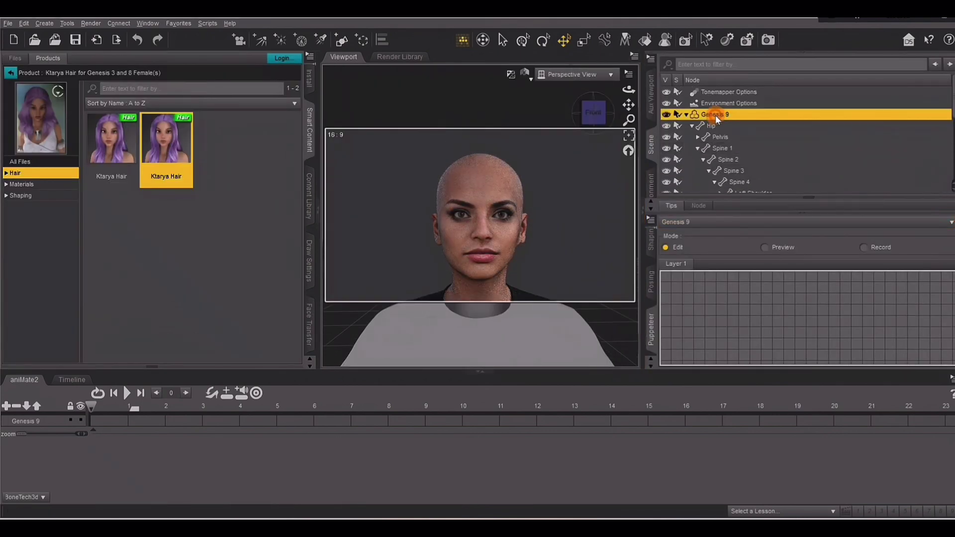
{"action": "left_click", "coordinate": [685, 116]}
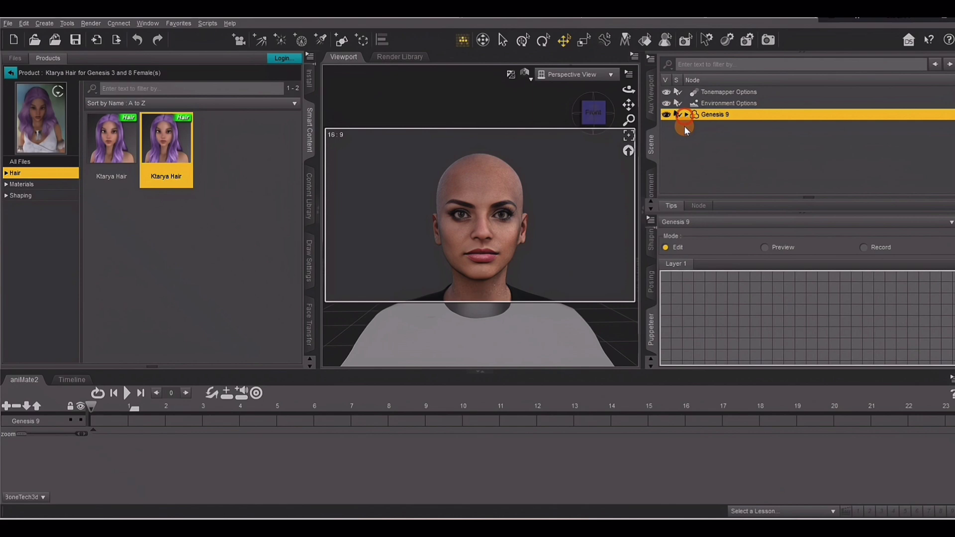
Step: Auto-fit Ktarya Hair as Genesis 8 Female Shoulder Length Hair onto the Genesis 9 figure
{"action": "double_click", "coordinate": [175, 143]}
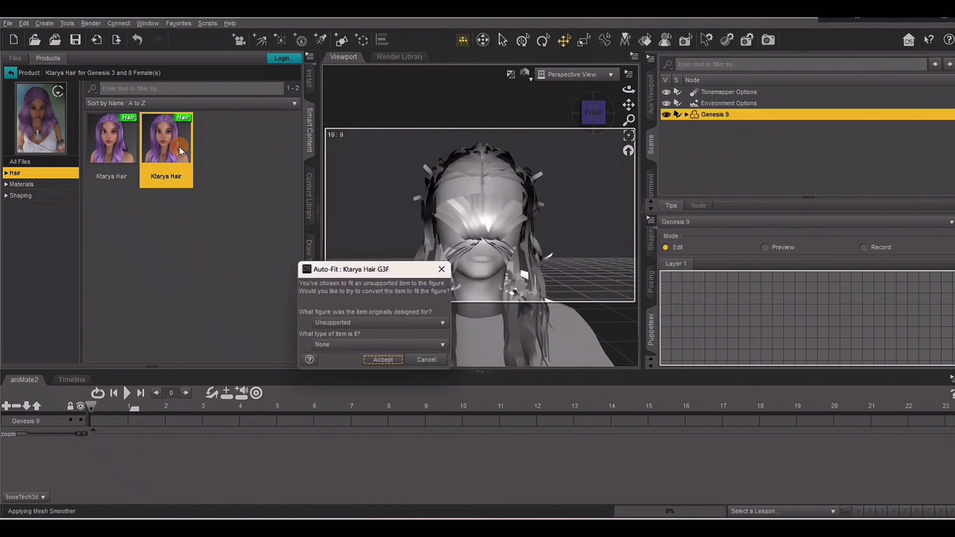
{"action": "left_click", "coordinate": [348, 323]}
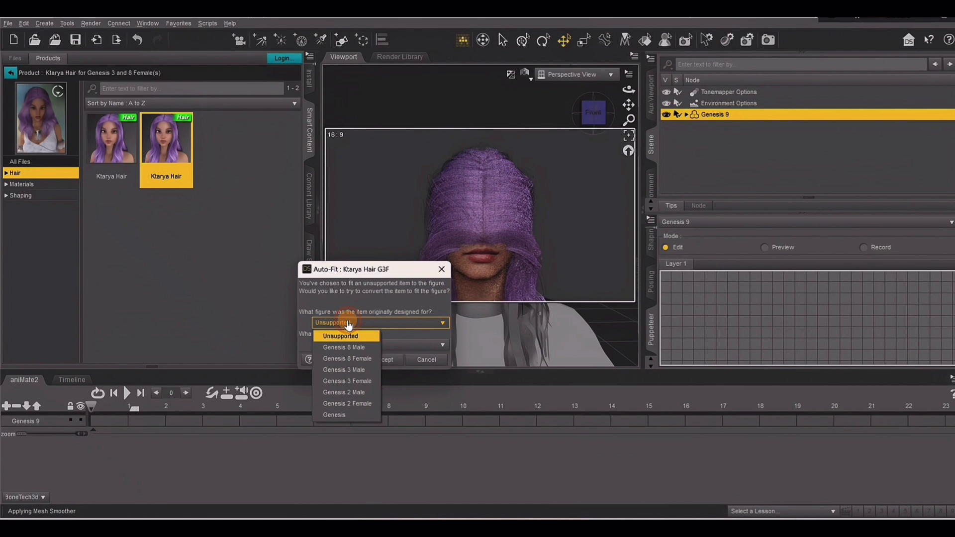
{"action": "left_click", "coordinate": [344, 362]}
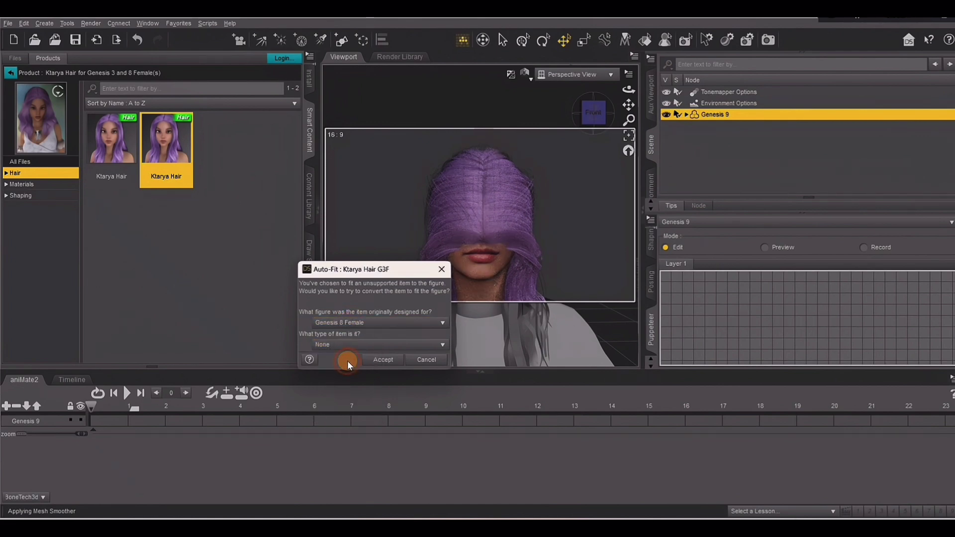
{"action": "left_click", "coordinate": [341, 348]}
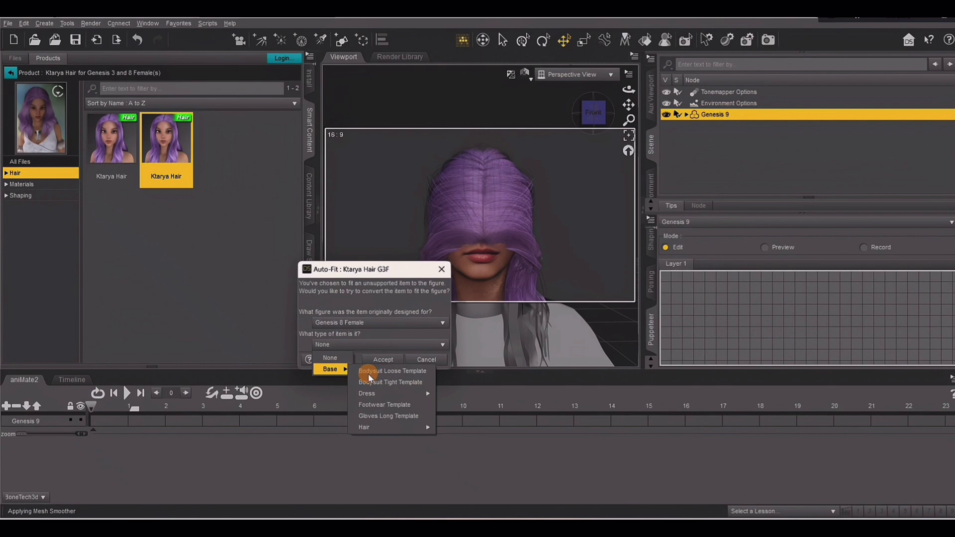
{"action": "mouse_move", "coordinate": [387, 428]}
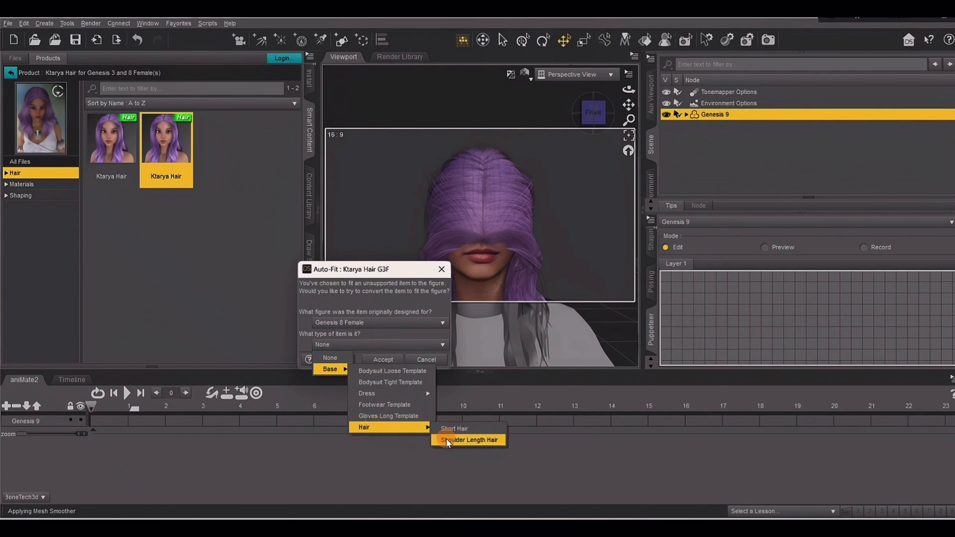
{"action": "left_click", "coordinate": [446, 439]}
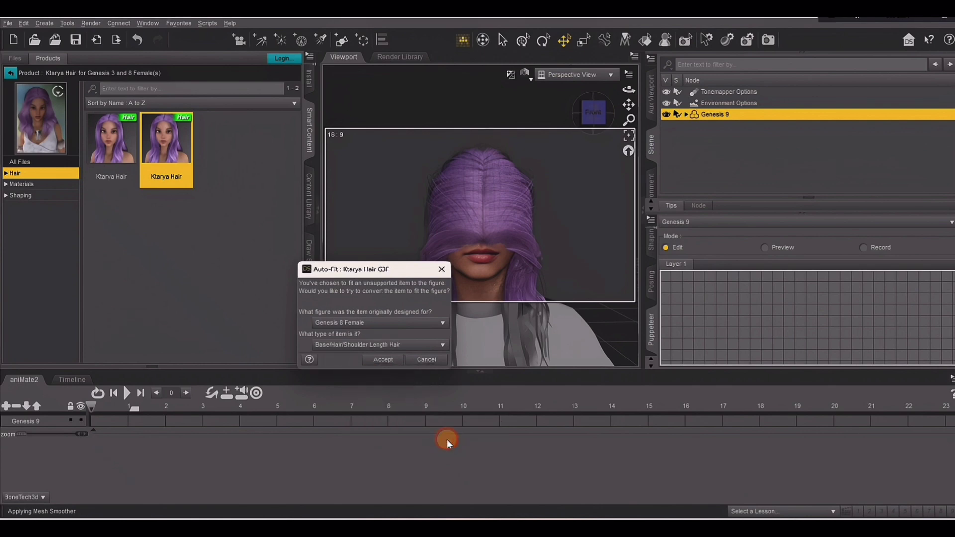
{"action": "left_click", "coordinate": [382, 359]}
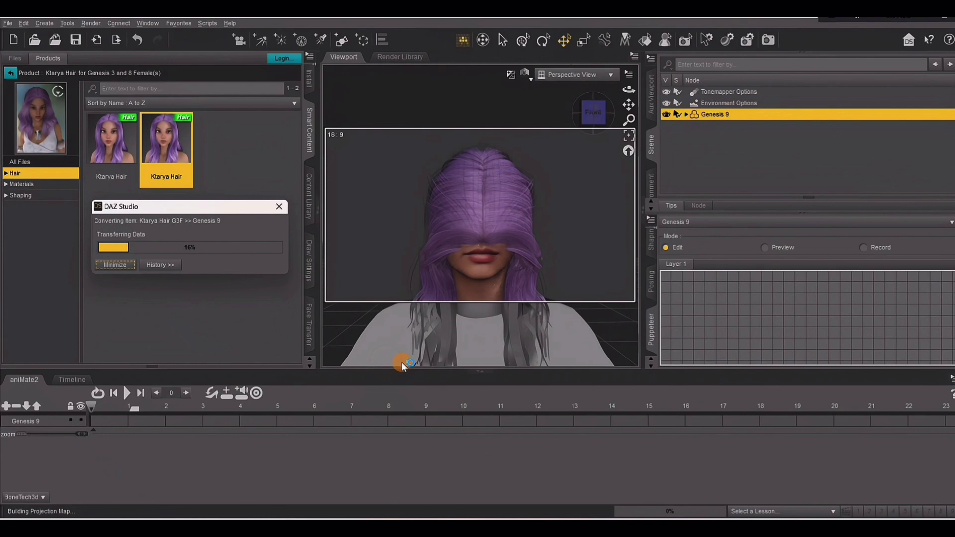
{"action": "left_click", "coordinate": [22, 184]}
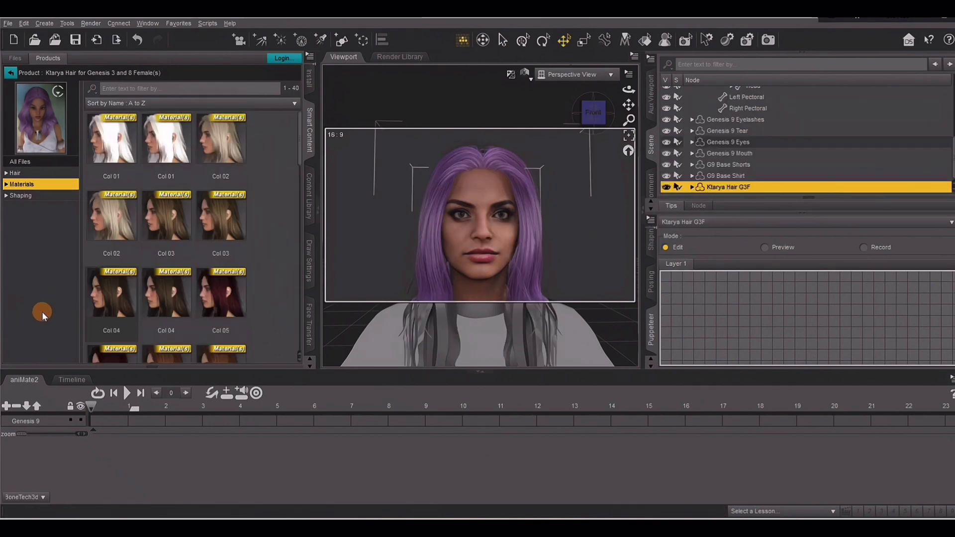
Step: Apply the dark-brown Col 04 material preset to the Ktarya Hair and collapse the Scene pane
{"action": "double_click", "coordinate": [162, 305]}
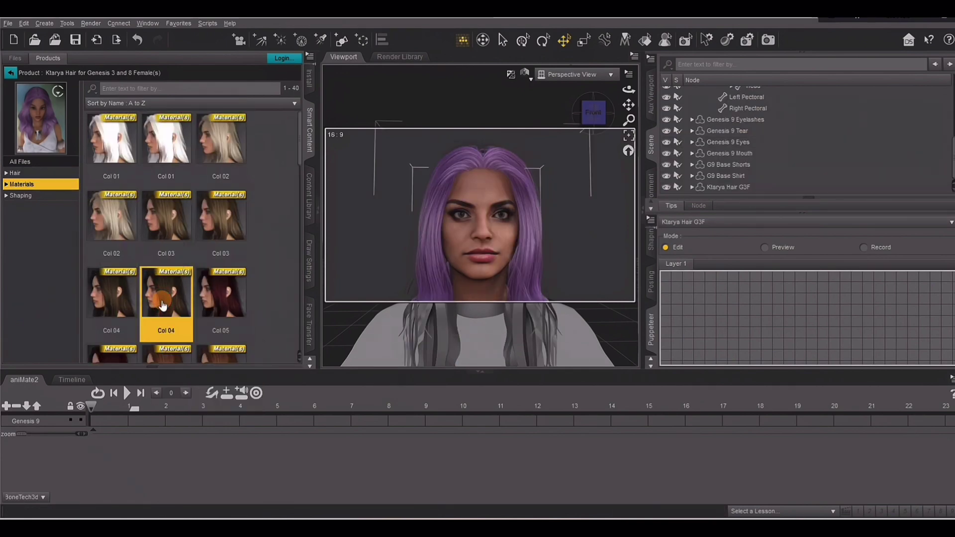
{"action": "left_click", "coordinate": [696, 189]}
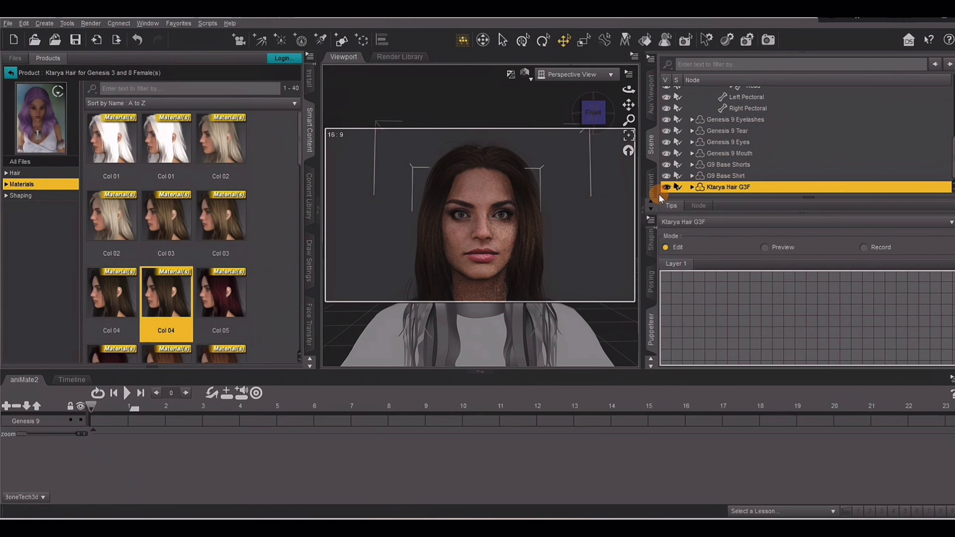
{"action": "left_click", "coordinate": [644, 207]}
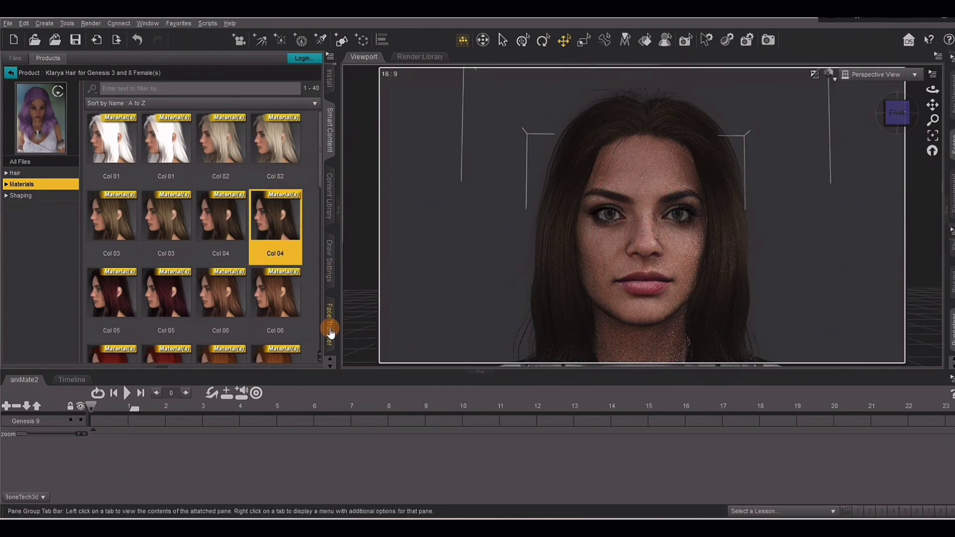
{"action": "left_click", "coordinate": [330, 329]}
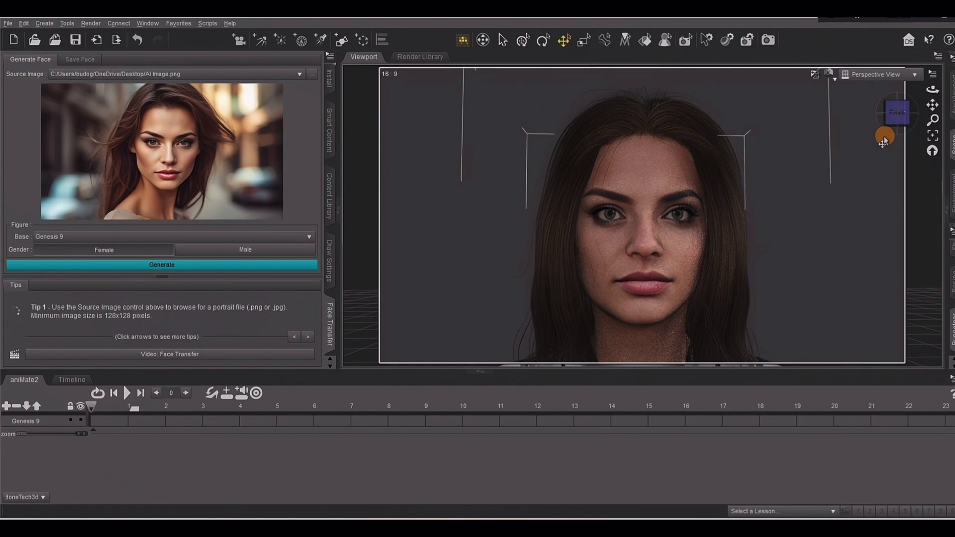
Step: Inspect the finished figure from side, front and full-body views, framing hair and shoulders
{"action": "left_click", "coordinate": [897, 121]}
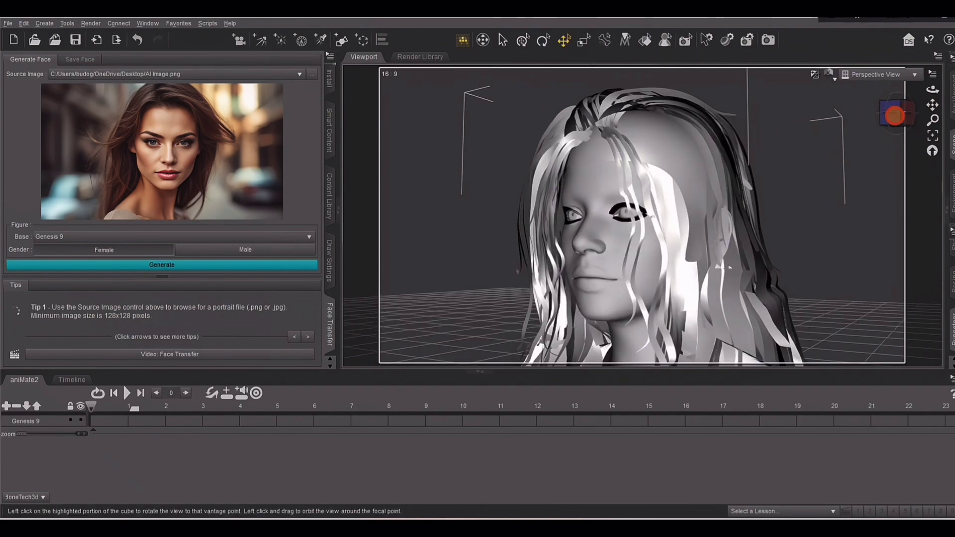
{"action": "left_click", "coordinate": [897, 117]}
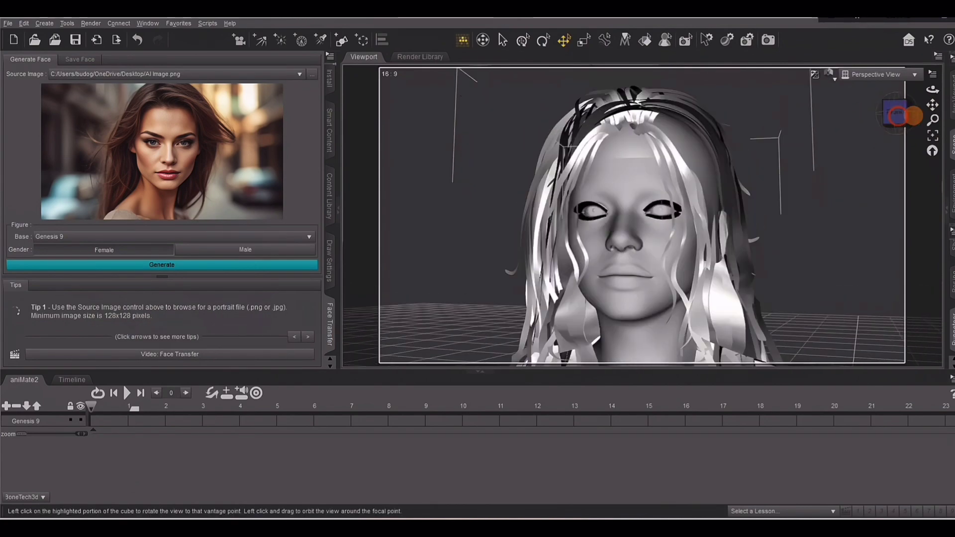
{"action": "left_click", "coordinate": [931, 150]}
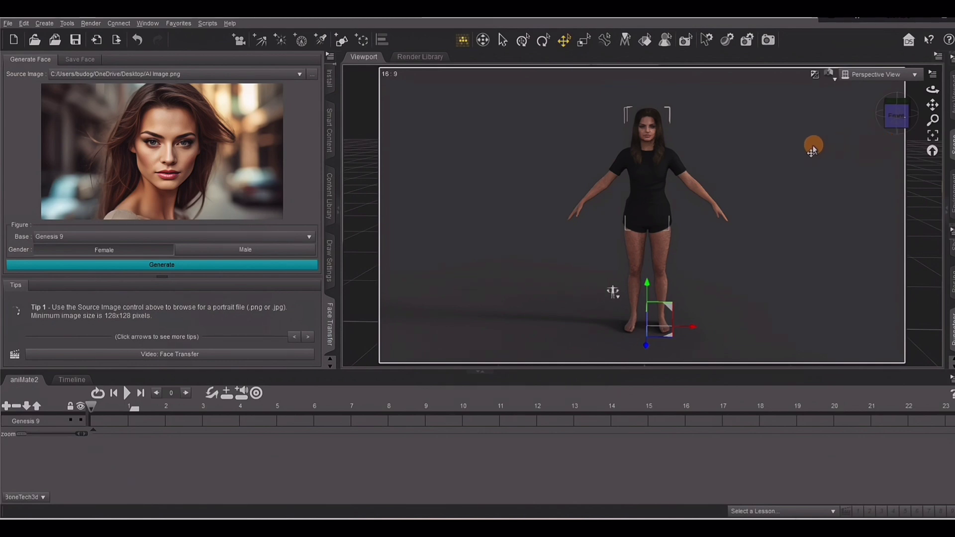
{"action": "scroll", "coordinate": [813, 145], "scroll_direction": "up", "scroll_amount": 2}
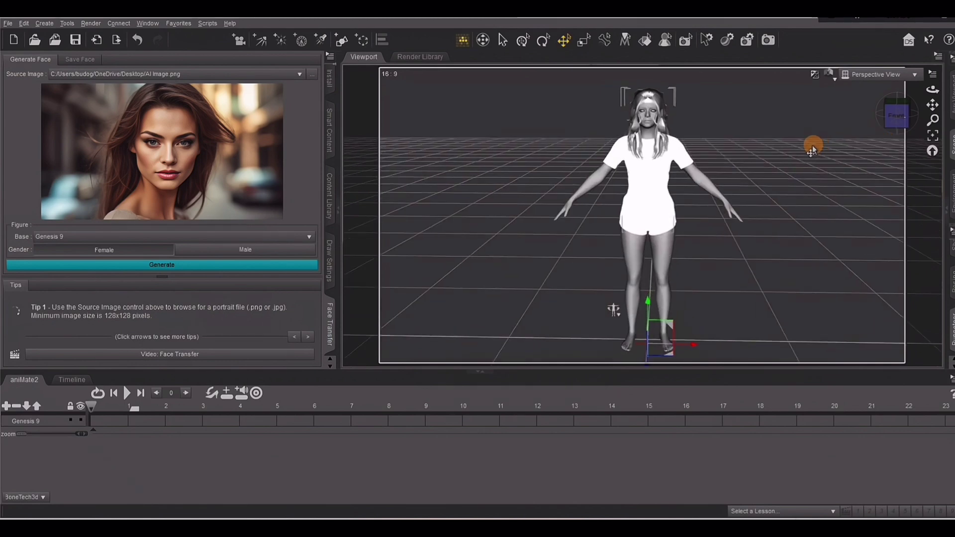
{"action": "scroll", "coordinate": [813, 145], "scroll_direction": "up", "scroll_amount": 3}
{"action": "scroll", "coordinate": [812, 145], "scroll_direction": "up", "scroll_amount": 3}
{"action": "scroll", "coordinate": [813, 145], "scroll_direction": "up", "scroll_amount": 3}
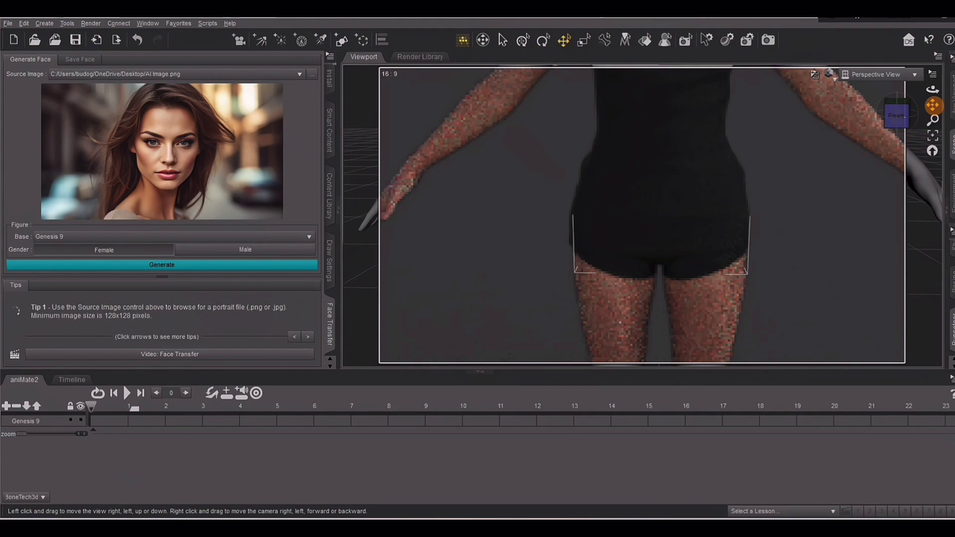
{"action": "left_click_drag", "start_coordinate": [932, 106], "coordinate": [933, 109]}
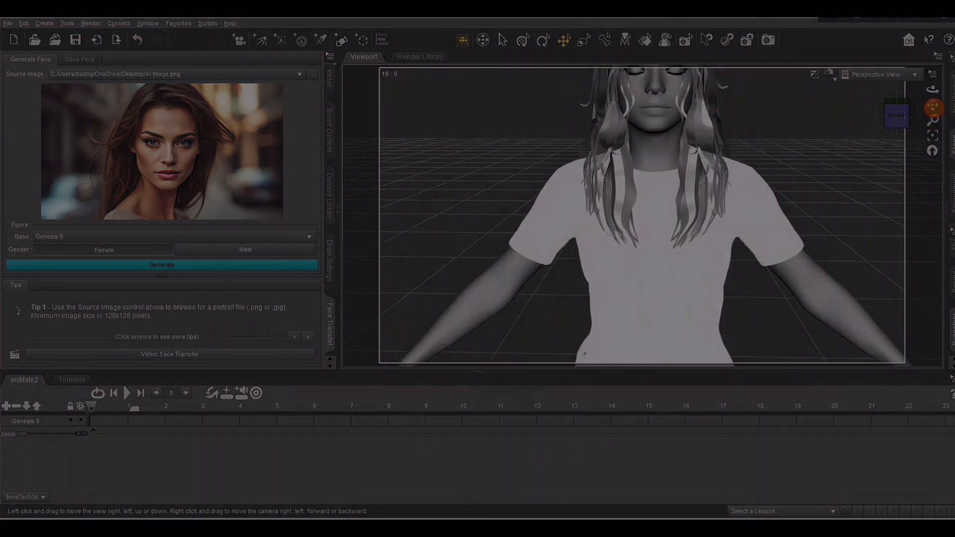